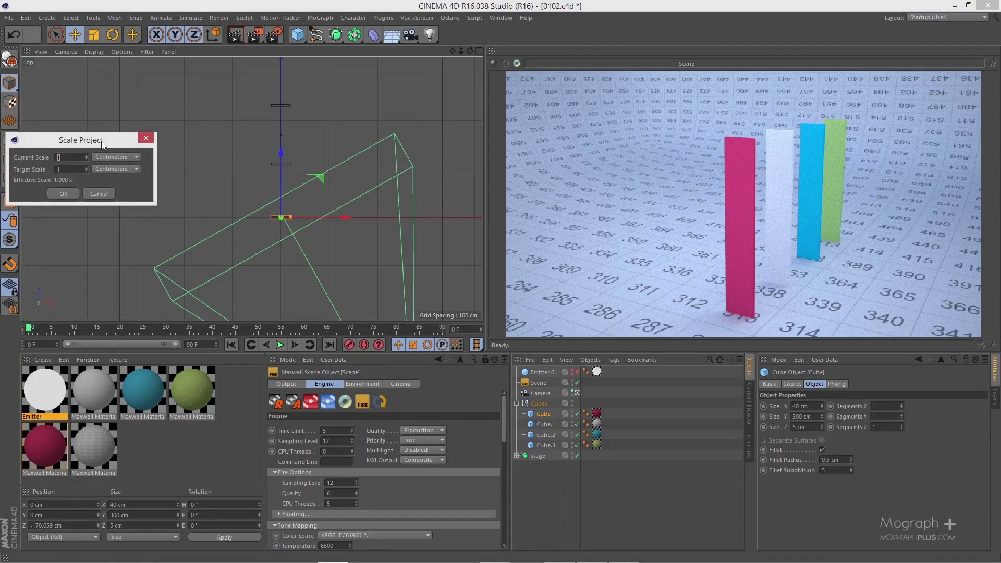
Reposition the scale project window and the interactive render window for a clearer workspace
{"action": "left_click_drag", "start_coordinate": [101, 141], "coordinate": [389, 287]}
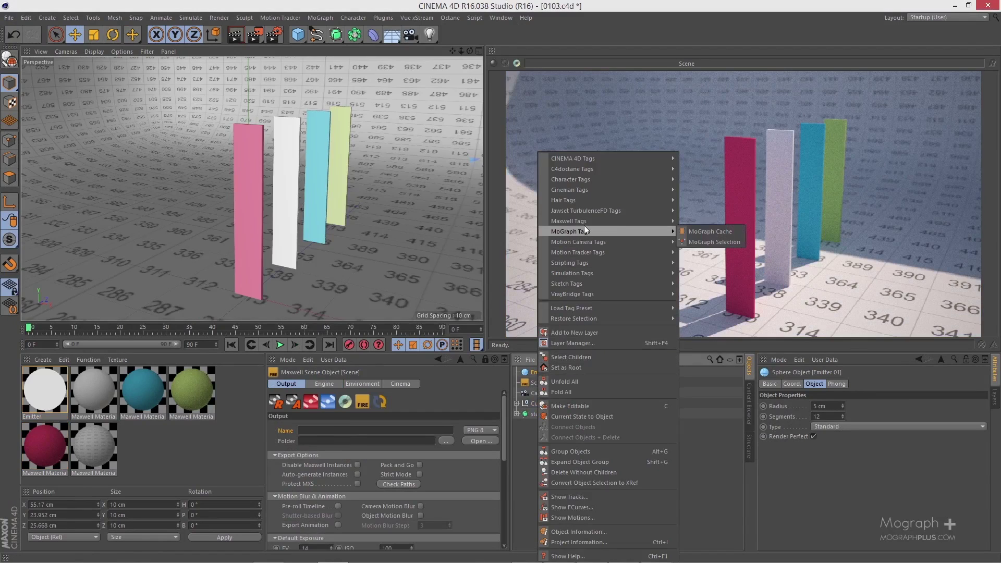
{"action": "mouse_move", "coordinate": [601, 225]}
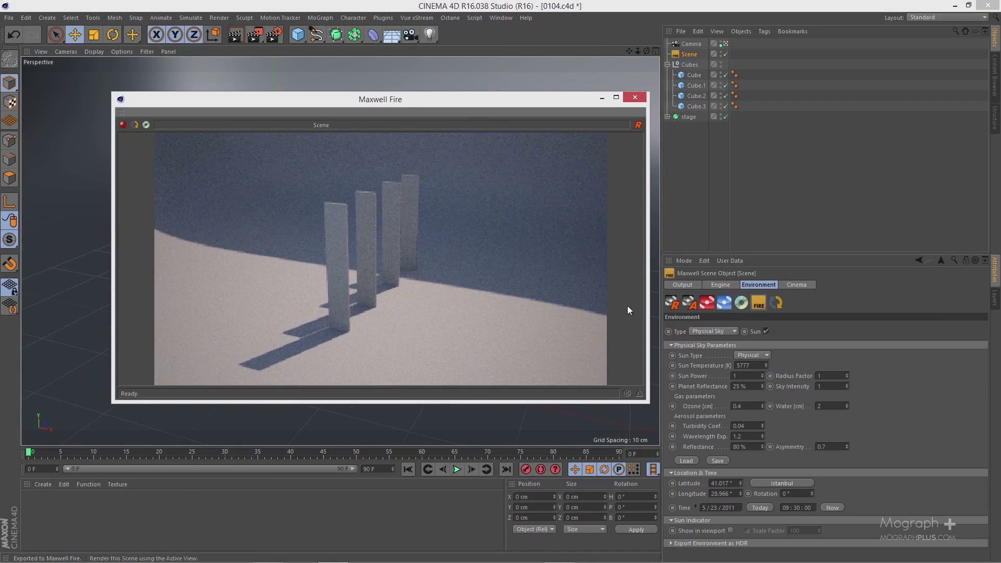
{"action": "left_click_drag", "start_coordinate": [399, 102], "coordinate": [636, 147]}
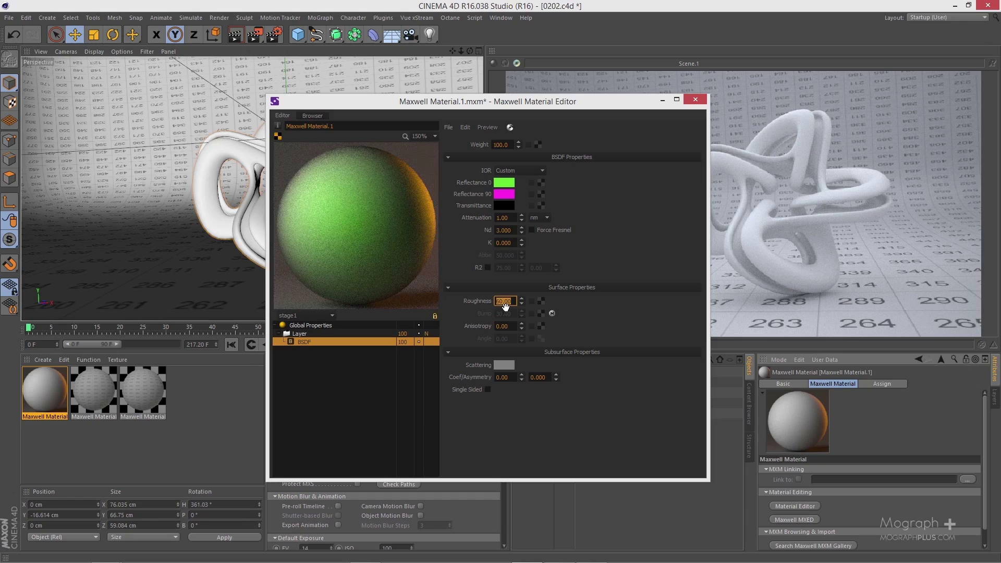
Enter a roughness of 50 in the Maxwell material and scroll through its settings
{"action": "type", "text": "50"}
{"action": "key", "text": "Return"}
{"action": "scroll", "coordinate": [505, 307], "scroll_direction": "down", "scroll_amount": 1}
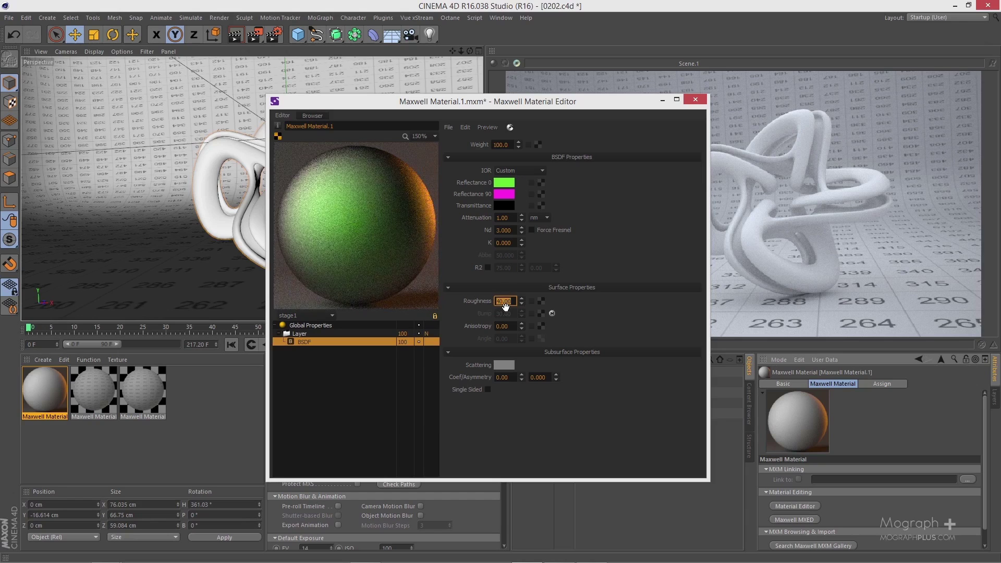
{"action": "scroll", "coordinate": [505, 306], "scroll_direction": "down", "scroll_amount": 1}
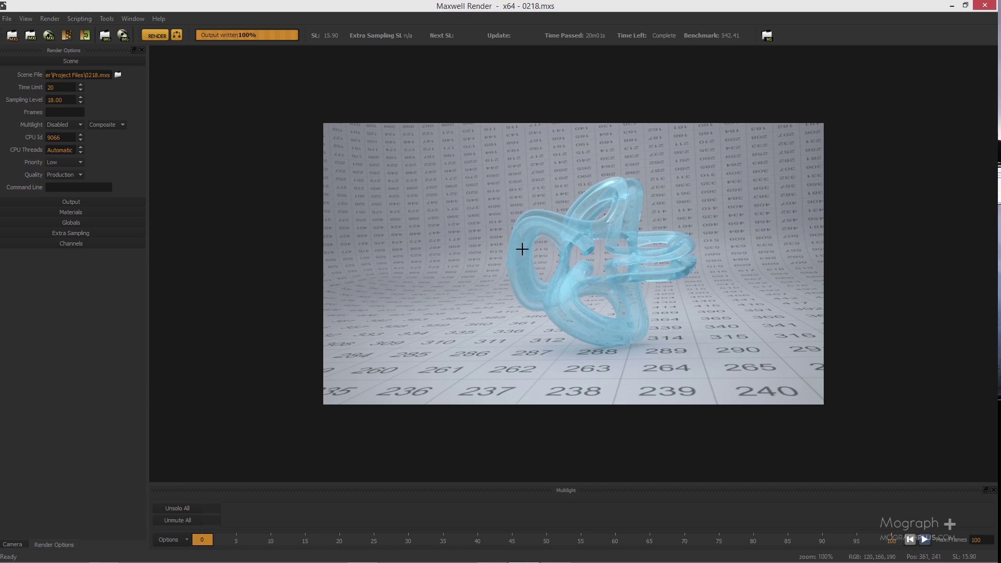
{"action": "scroll", "coordinate": [562, 312], "scroll_direction": "up", "scroll_amount": 1}
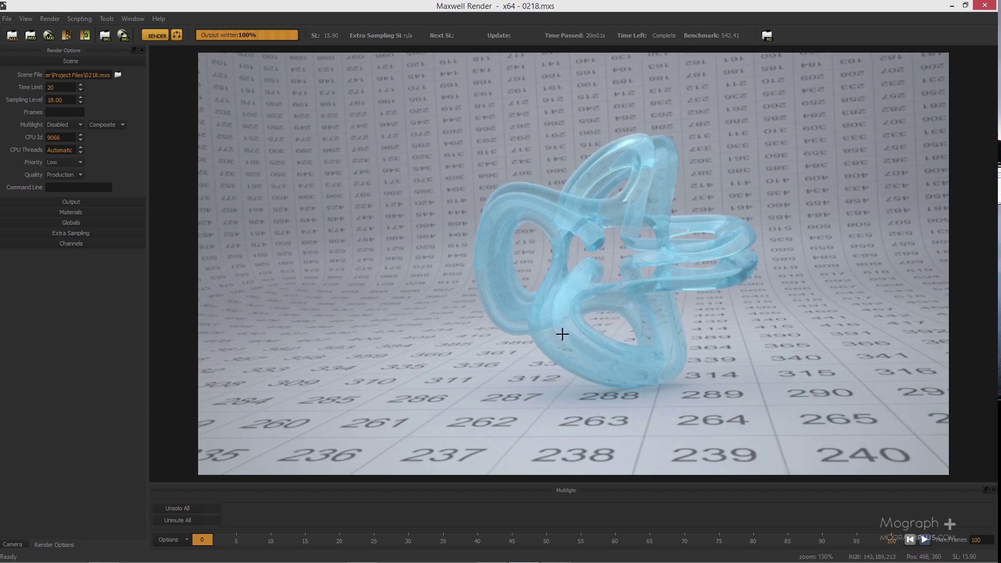
{"action": "scroll", "coordinate": [563, 330], "scroll_direction": "down", "scroll_amount": 1}
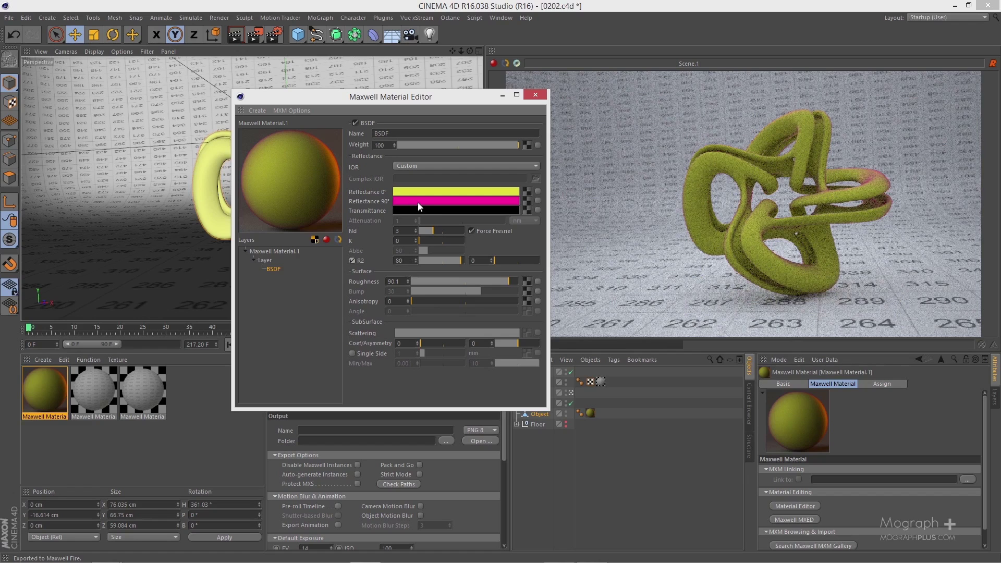
Close the Satin editor, then set the emitter to 9300 colour temperature with Temperature emission
{"action": "left_click", "coordinate": [405, 260]}
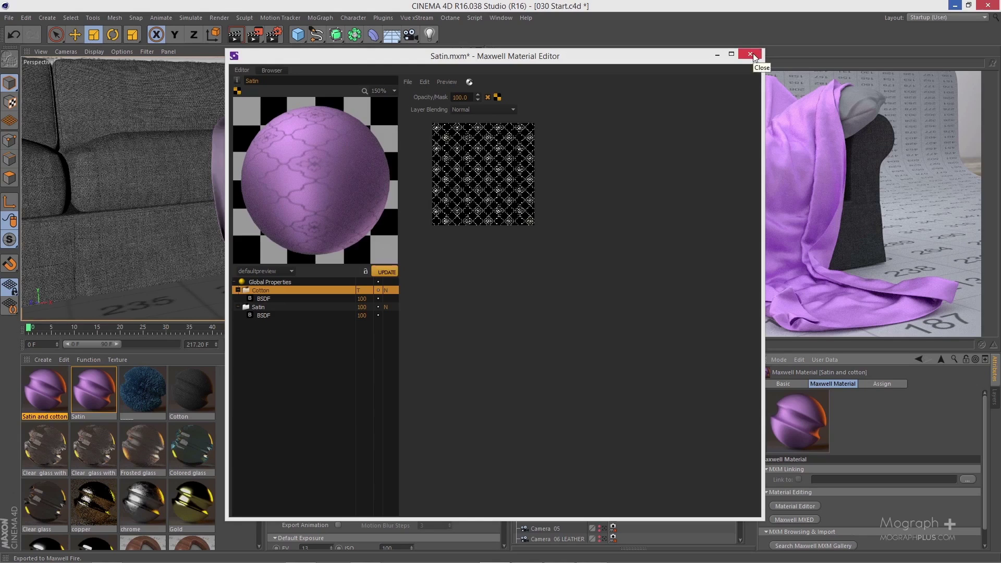
{"action": "left_click", "coordinate": [751, 55]}
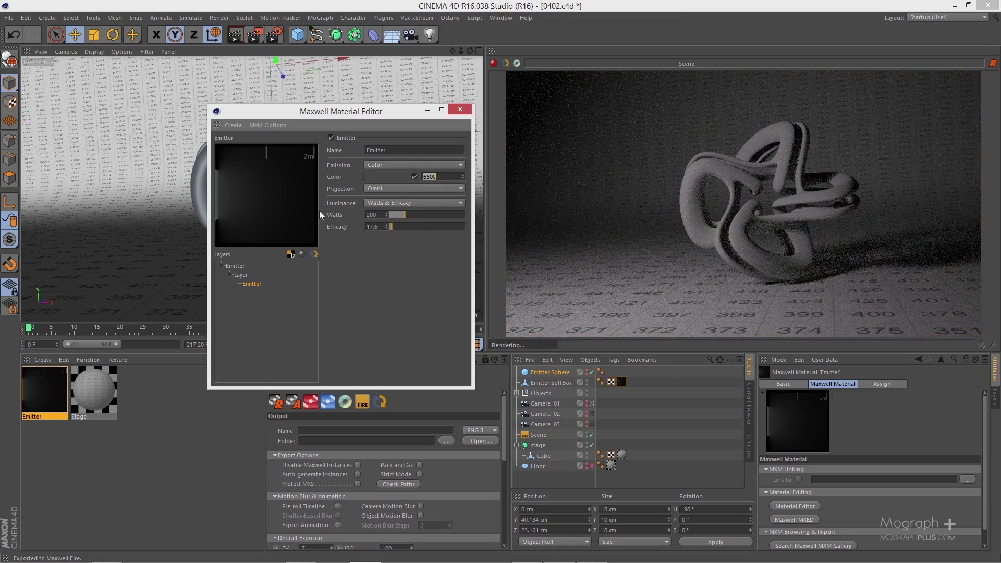
{"action": "type", "text": "00"}
{"action": "key", "text": "Return"}
{"action": "type", "text": "9300"}
{"action": "key", "text": "Return"}
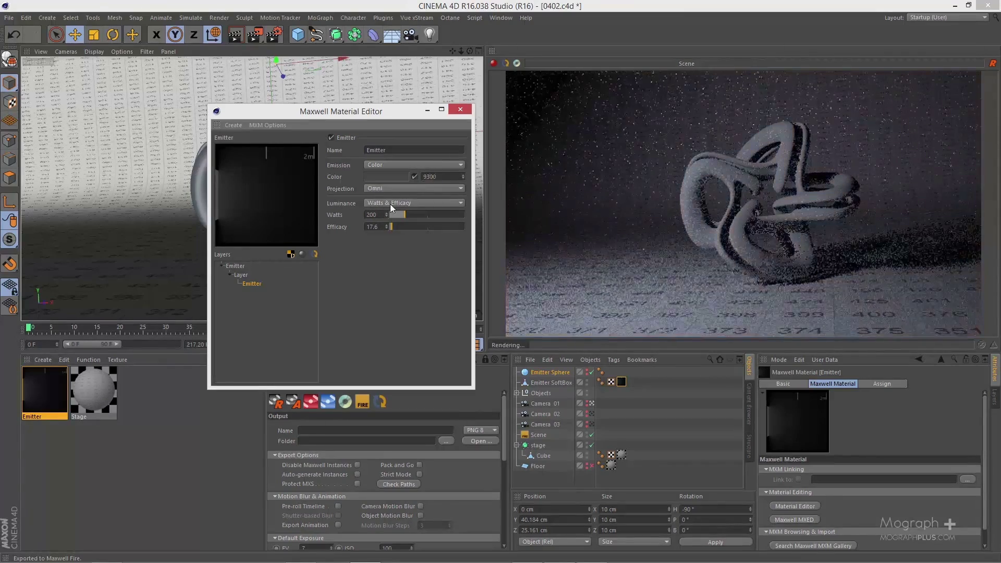
{"action": "left_click", "coordinate": [412, 165]}
{"action": "left_click", "coordinate": [410, 182]}
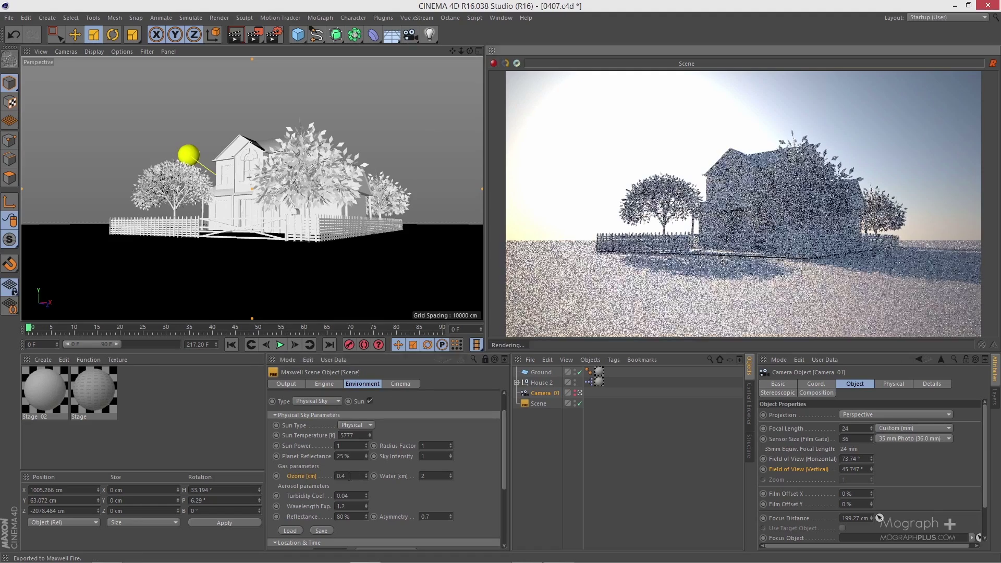
Set the Ozone amount to 10
{"action": "double_click", "coordinate": [350, 476]}
{"action": "type", "text": "10"}
{"action": "key", "text": "Return"}
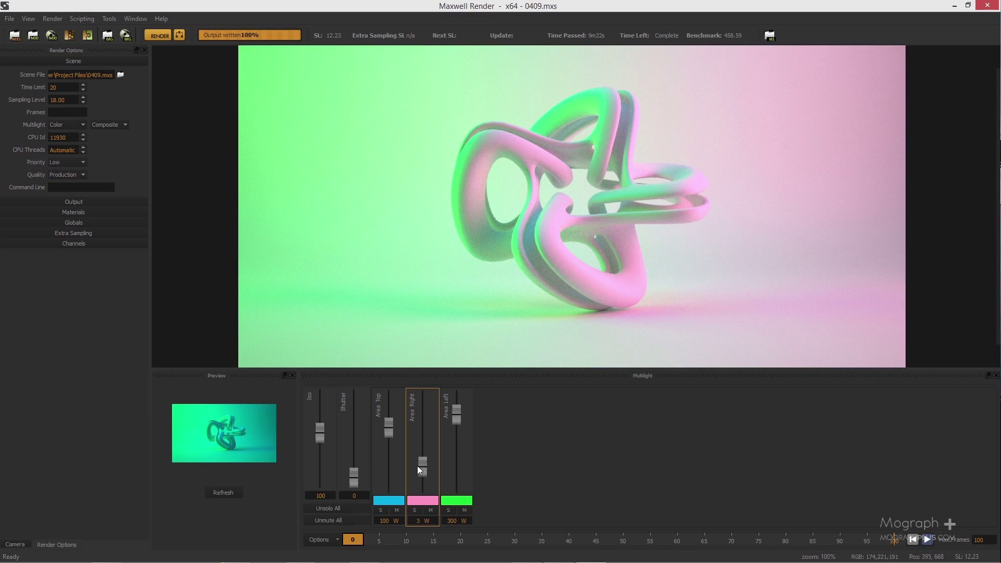
Review the general page of the Maxwell Render preferences and accept them
{"action": "left_click", "coordinate": [9, 19]}
{"action": "left_click", "coordinate": [31, 131]}
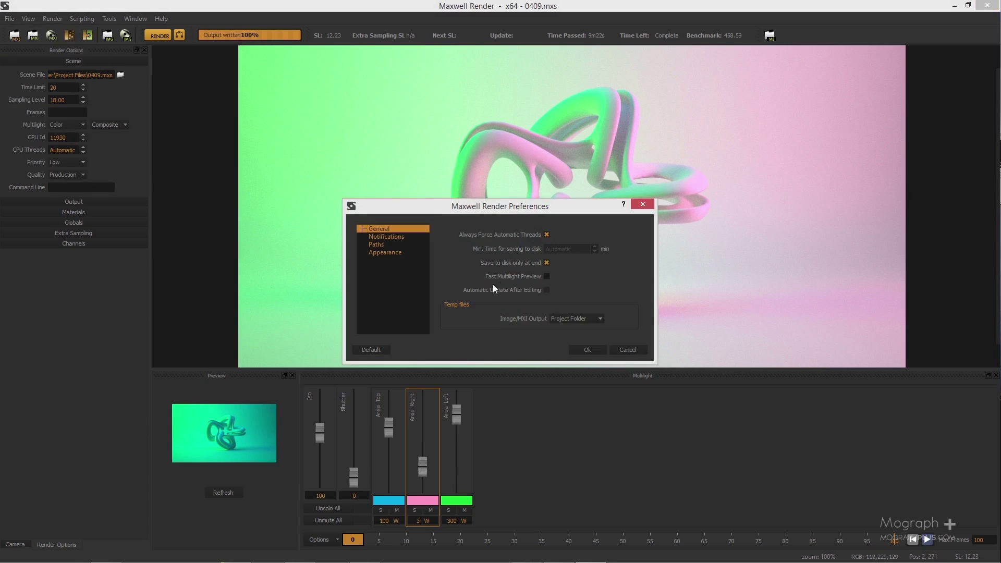
{"action": "left_click", "coordinate": [588, 350]}
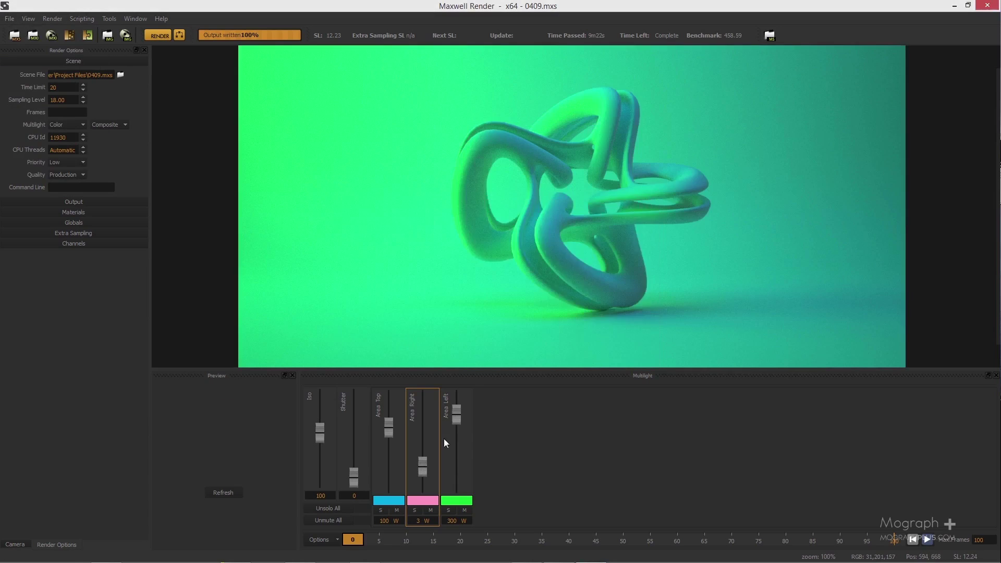
In Color multilight mode, brighten Area Right, dim Area Top to 22 W, and rebalance intensities
{"action": "left_click_drag", "start_coordinate": [456, 414], "coordinate": [392, 437]}
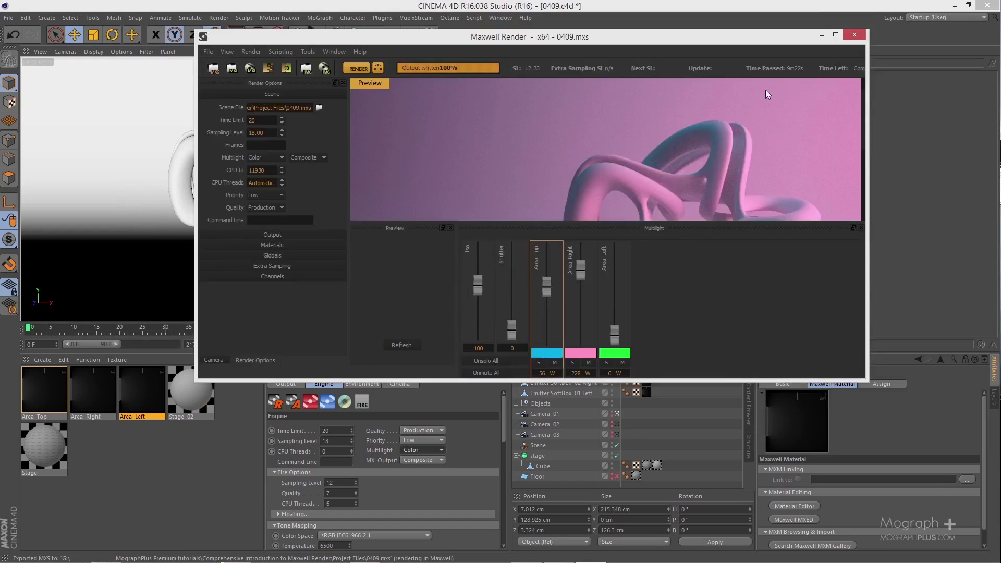
{"action": "left_click", "coordinate": [422, 450]}
{"action": "left_click", "coordinate": [412, 482]}
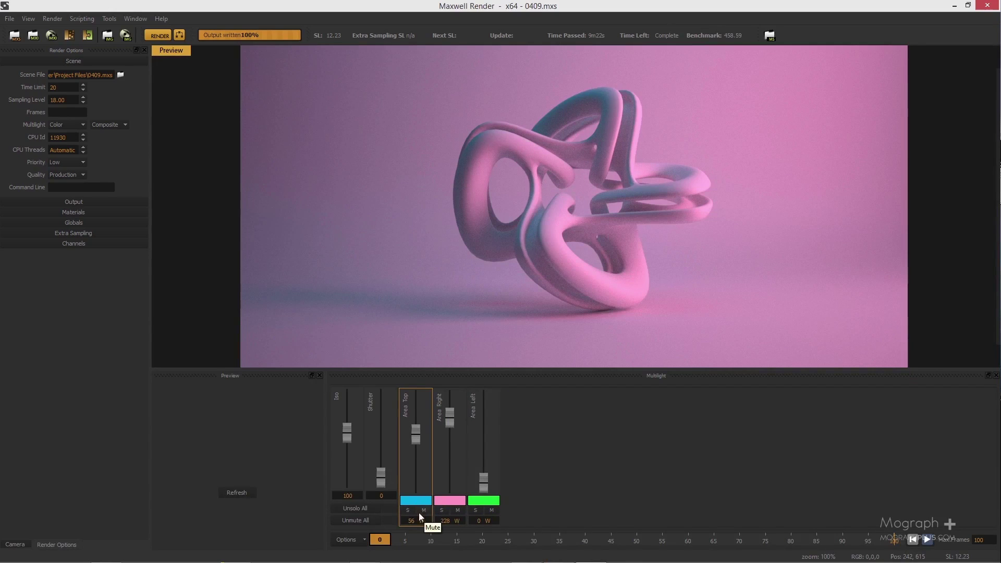
{"action": "left_click", "coordinate": [407, 509]}
{"action": "left_click_drag", "start_coordinate": [415, 433], "coordinate": [416, 444]}
{"action": "left_click", "coordinate": [407, 510]}
{"action": "left_click", "coordinate": [424, 510]}
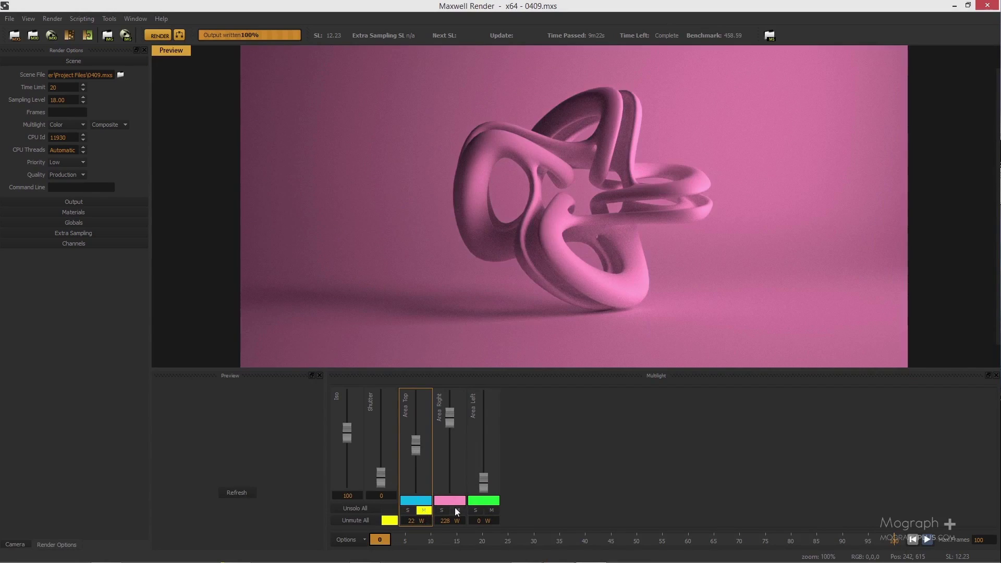
{"action": "left_click", "coordinate": [424, 510]}
{"action": "mouse_move", "coordinate": [483, 480]}
{"action": "left_mouse_down"}
{"action": "mouse_move", "coordinate": [480, 418]}
{"action": "mouse_move", "coordinate": [483, 460]}
{"action": "left_mouse_up"}
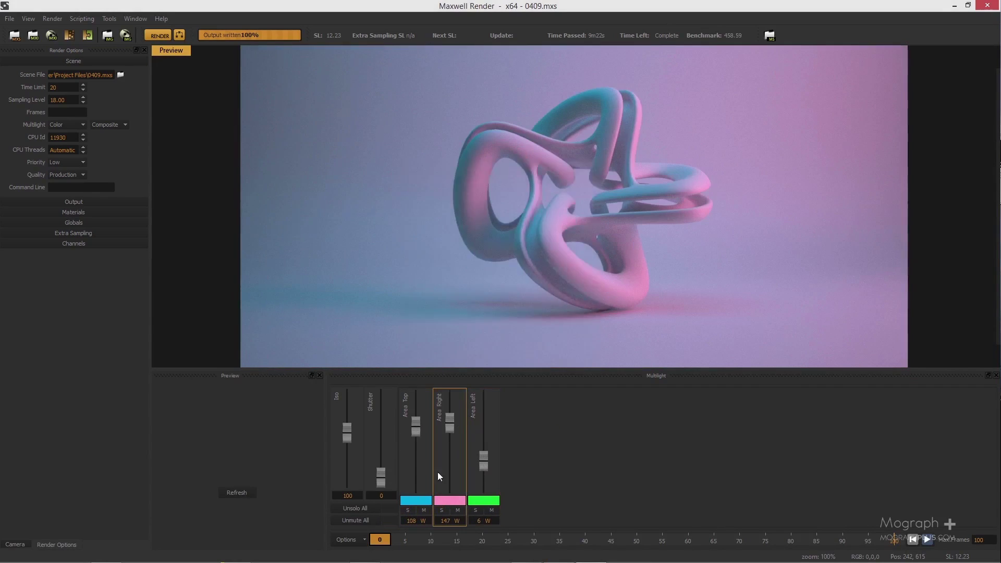
Make Area Right's colour white, move the multilight timeline to frame 15, and select Area Left
{"action": "left_click", "coordinate": [449, 501]}
{"action": "scroll", "coordinate": [451, 446], "scroll_direction": "up", "scroll_amount": 5}
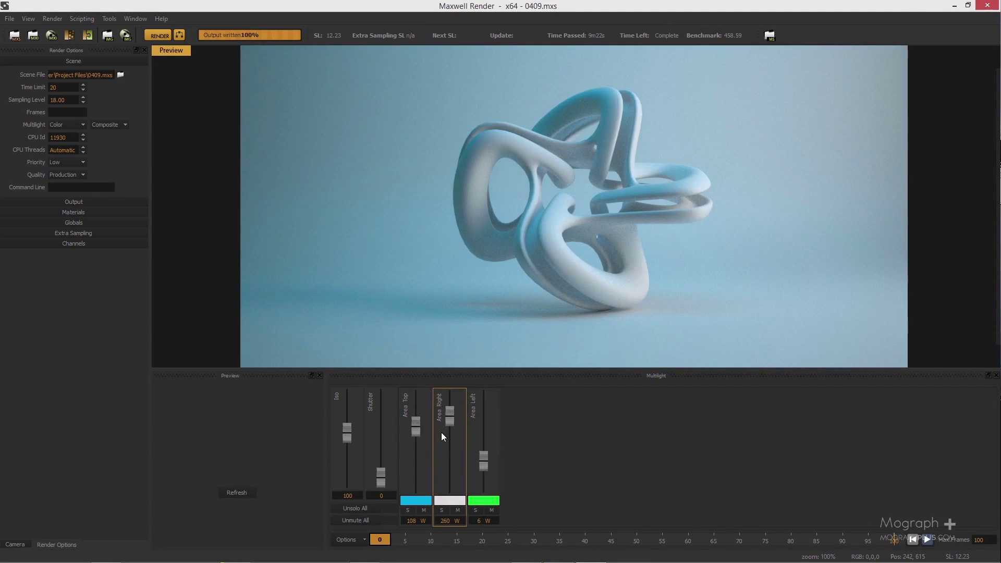
{"action": "left_click", "coordinate": [457, 540]}
{"action": "left_click", "coordinate": [471, 491]}
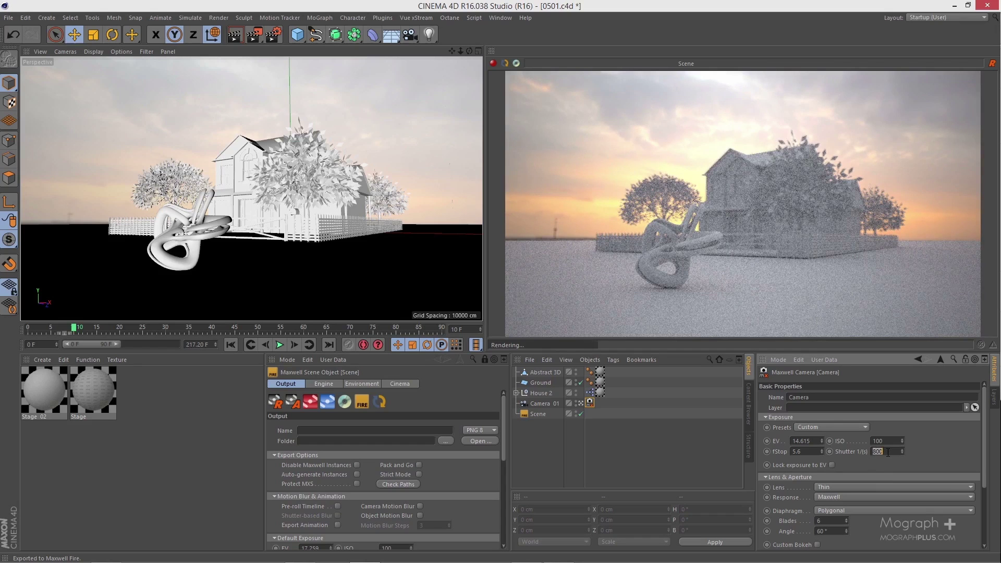
Set the camera shutter to 2000 and start a Fire preview of the house, zoomed closer
{"action": "type", "text": "2000"}
{"action": "key", "text": "Return"}
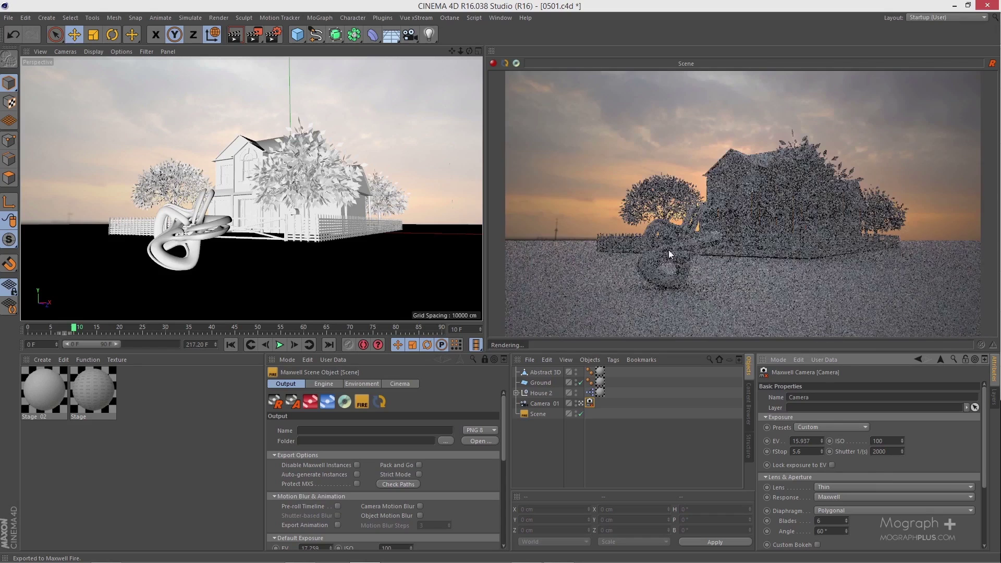
{"action": "double_click", "coordinate": [887, 451]}
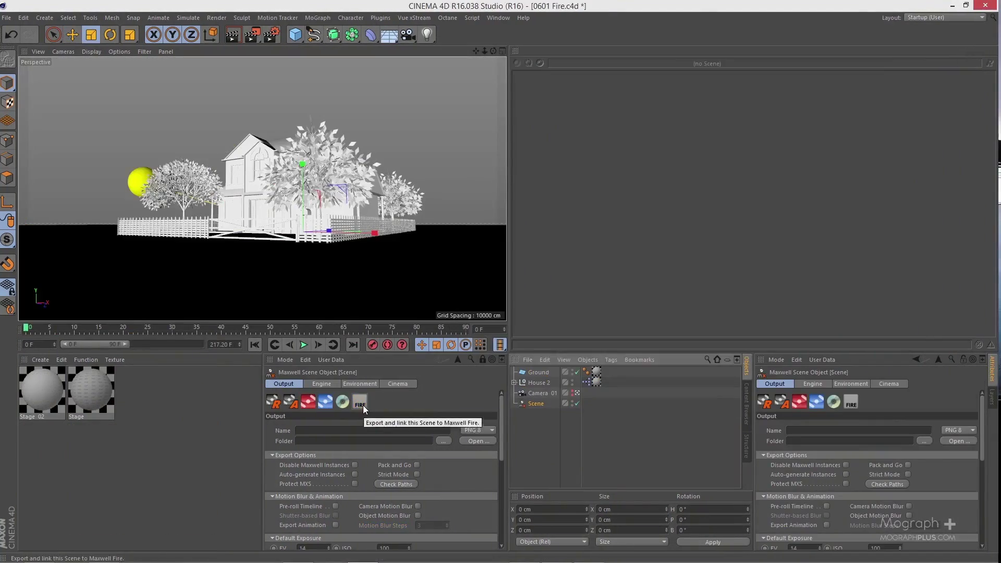
{"action": "left_click", "coordinate": [361, 405]}
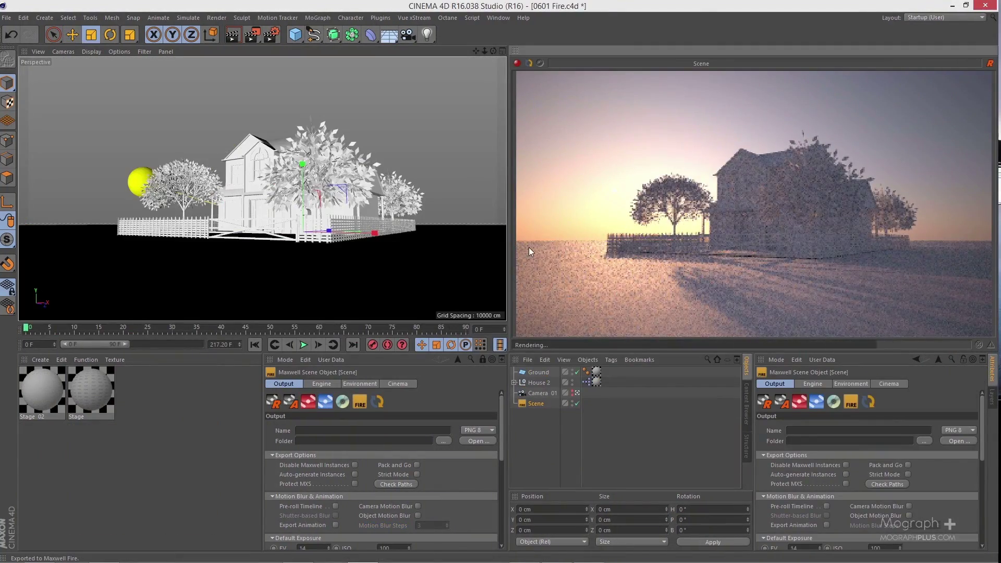
{"action": "left_click_drag", "start_coordinate": [396, 209], "coordinate": [351, 184], "text": "alt"}
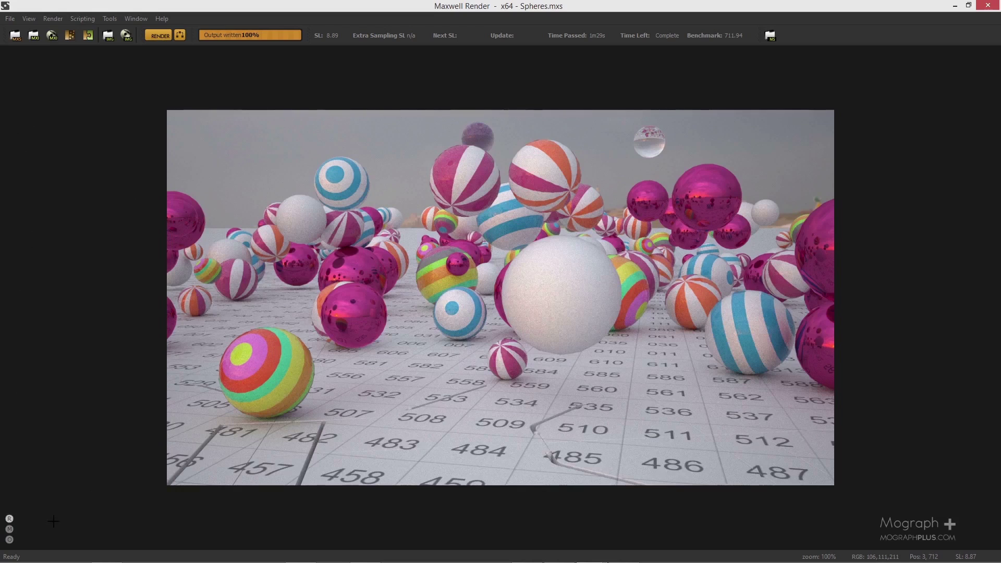
Show the material-ID and object-ID passes, return to the colour render, then open the dragon render's extra options
{"action": "left_click", "coordinate": [9, 529]}
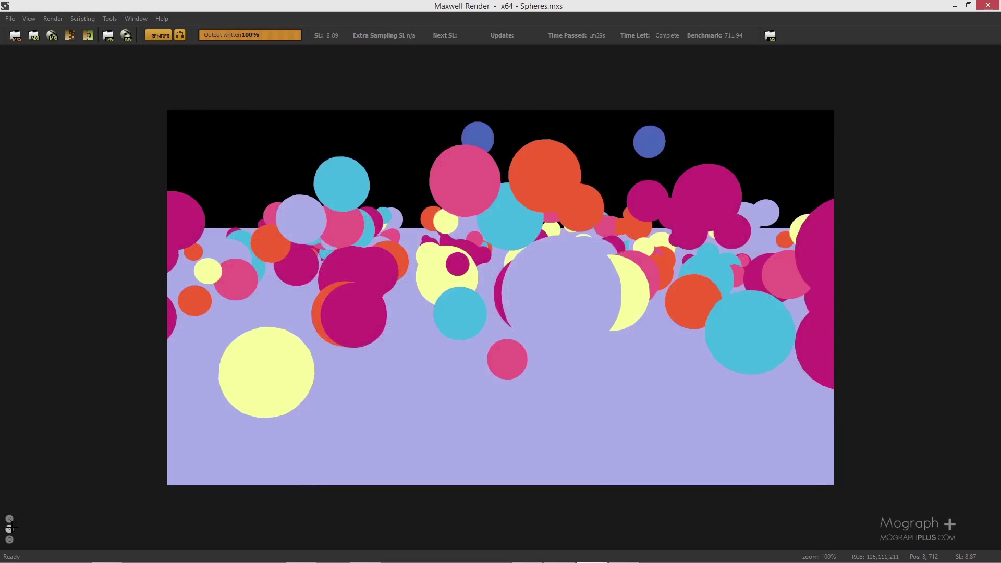
{"action": "left_click", "coordinate": [9, 539]}
{"action": "left_click", "coordinate": [10, 529]}
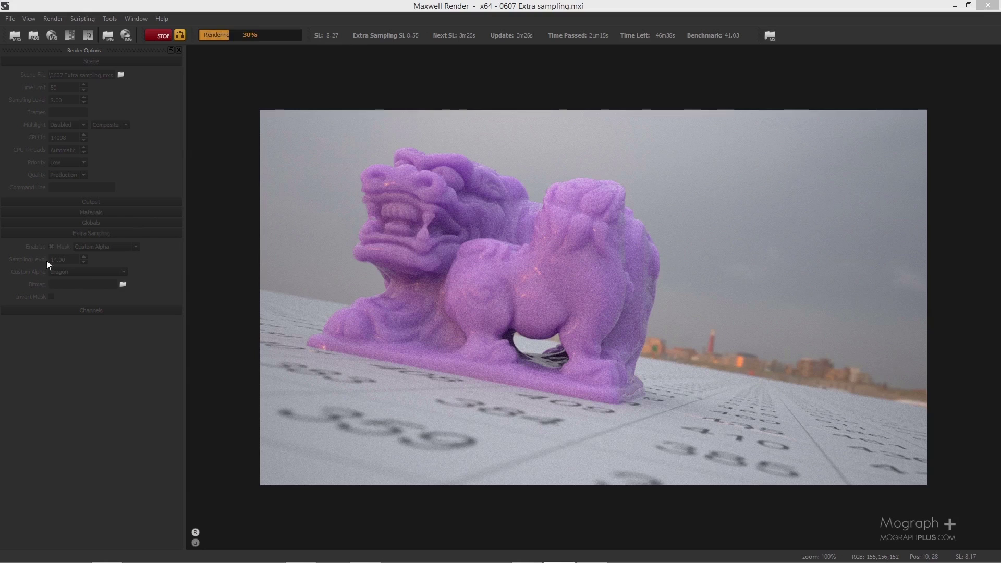
{"action": "right_click", "coordinate": [649, 185]}
{"action": "left_click", "coordinate": [677, 286]}
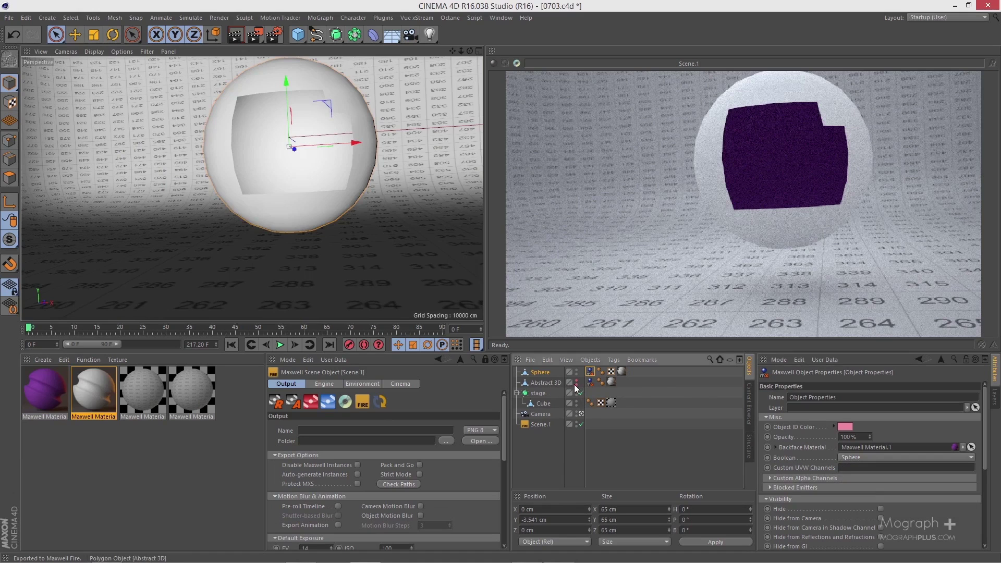
Unhide Abstract 3D, then try Kodachrome 64 and Agfacolor Vista 200 before choosing Agfapan APX 400 (B&W)
{"action": "left_click", "coordinate": [576, 381]}
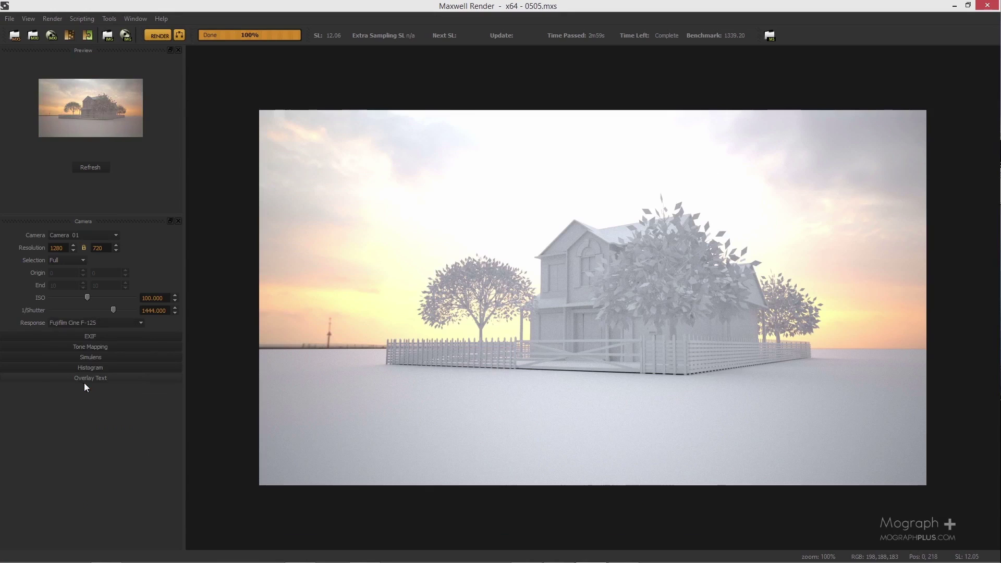
{"action": "left_click", "coordinate": [97, 323]}
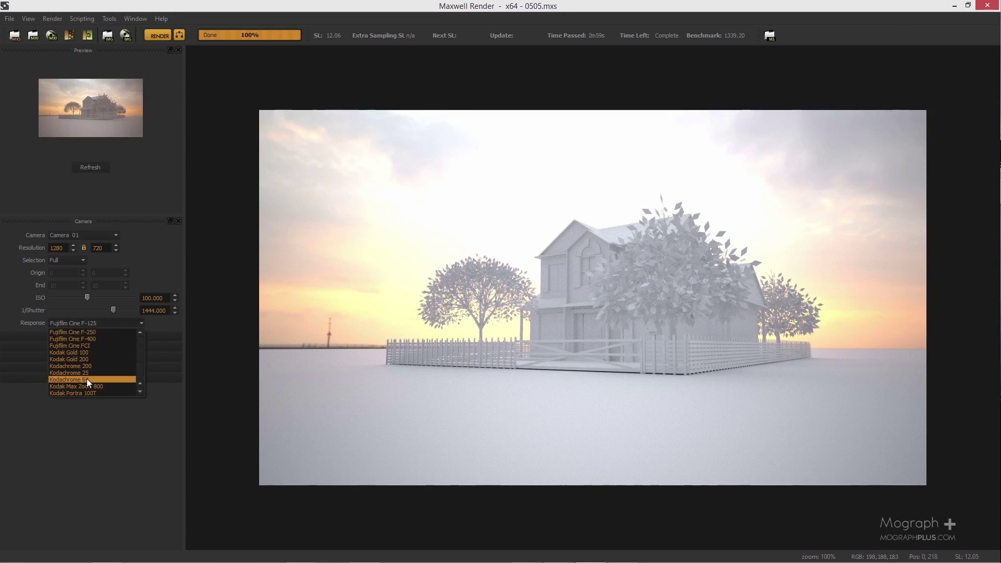
{"action": "left_click", "coordinate": [85, 380]}
{"action": "left_click", "coordinate": [107, 323]}
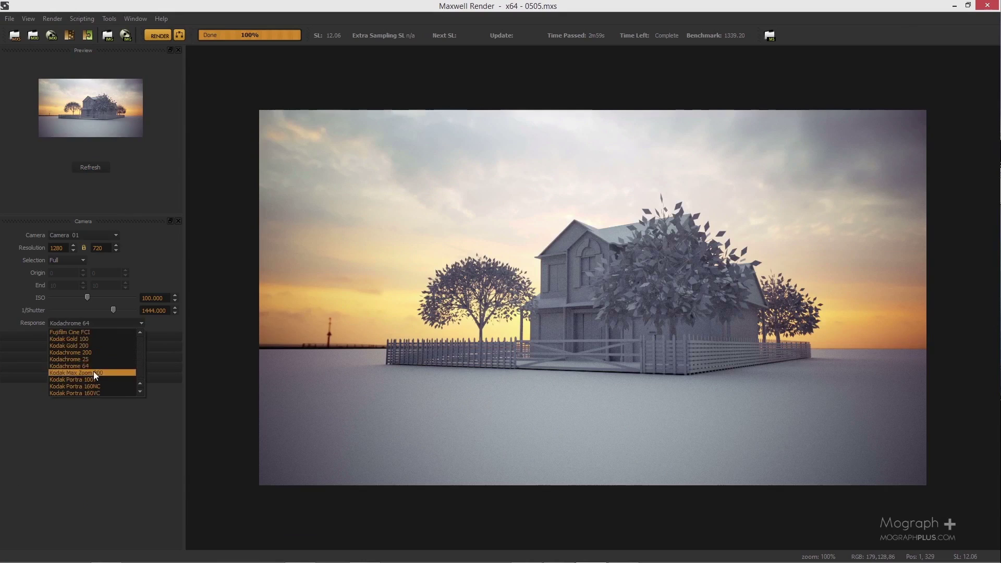
{"action": "left_click", "coordinate": [95, 364]}
{"action": "left_click", "coordinate": [98, 323]}
{"action": "left_click", "coordinate": [108, 371]}
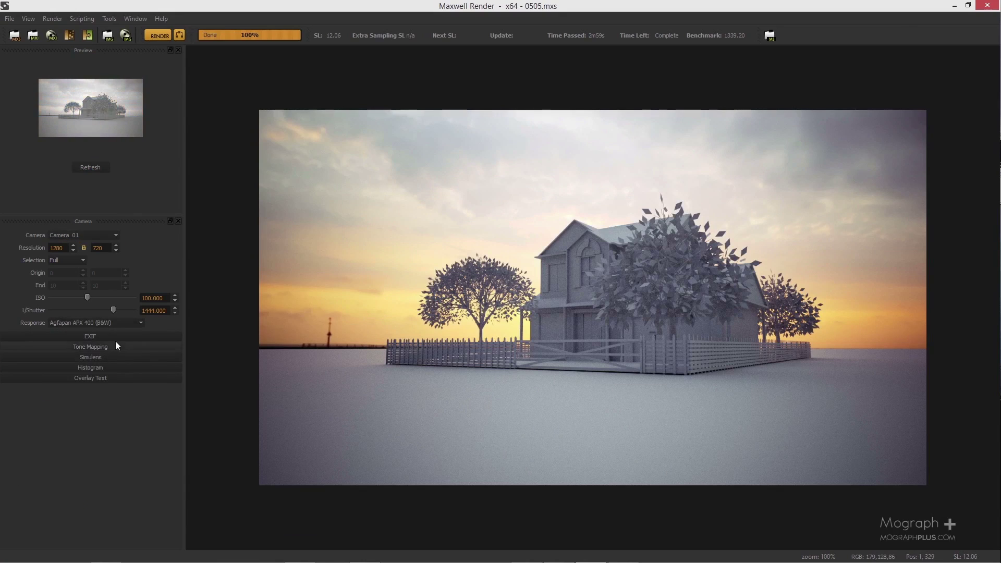